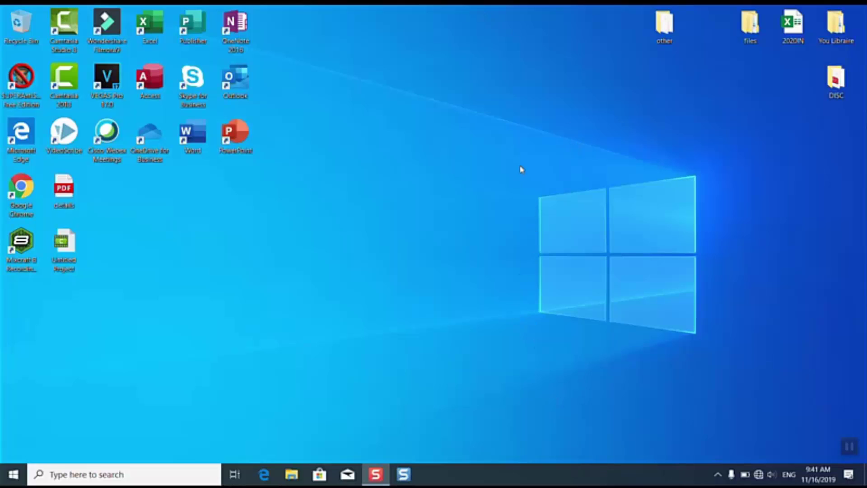
- Open Task Manager from the taskbar in detailed view and show the Disk 0 (C:) performance graphs
right_click(516, 480)
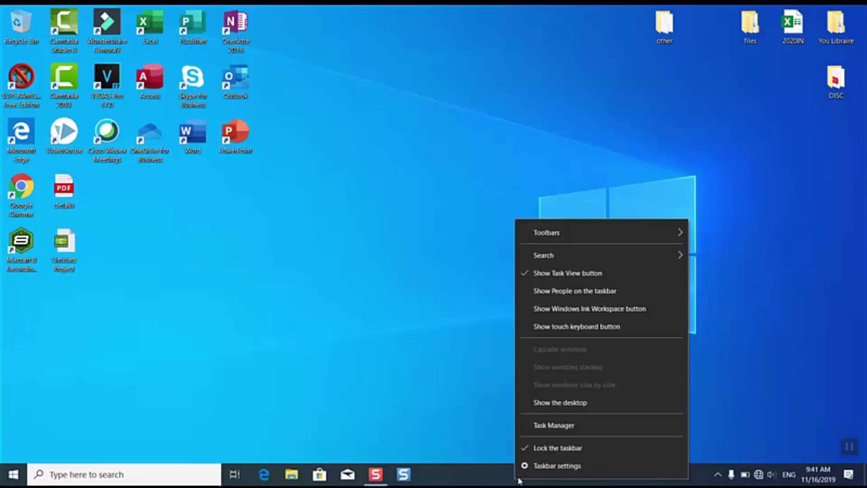
left_click(553, 426)
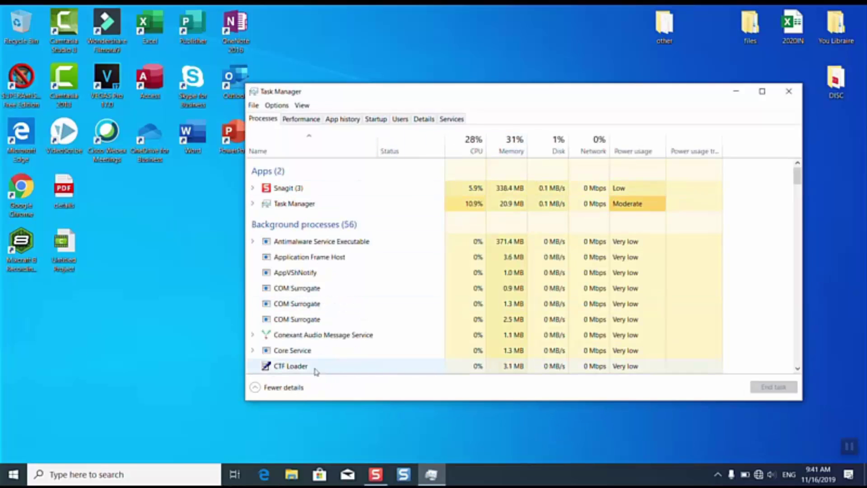
left_click(284, 388)
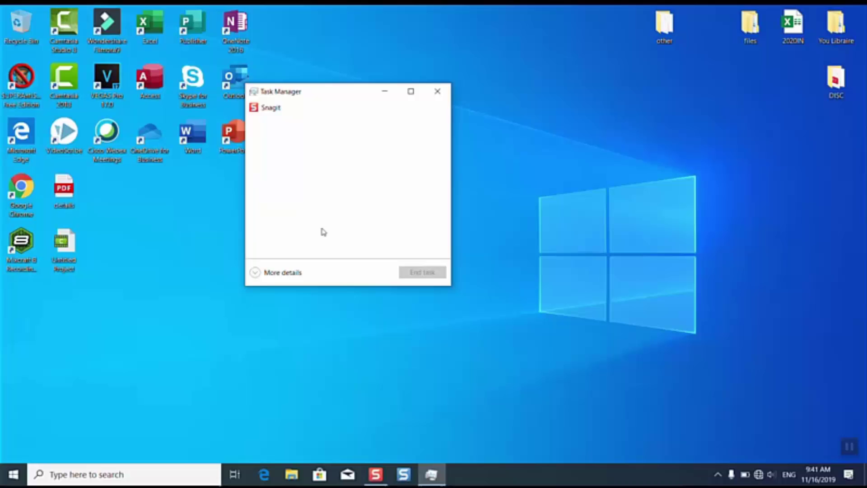
left_click(294, 274)
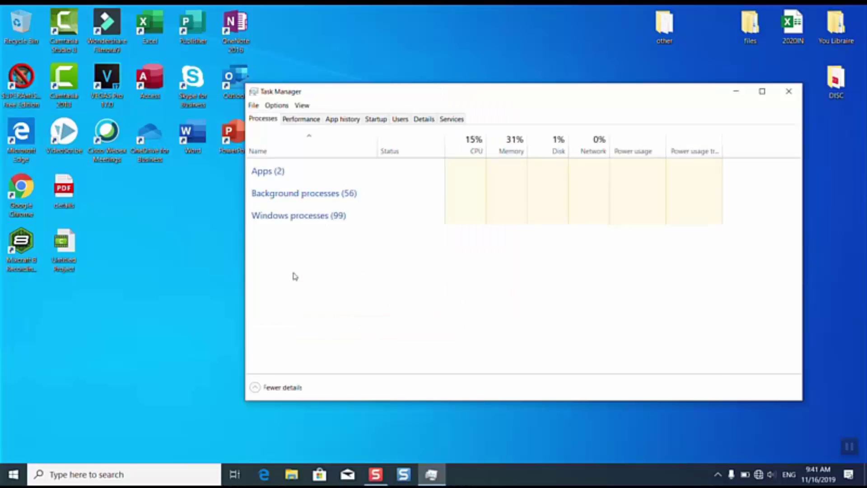
left_click(301, 119)
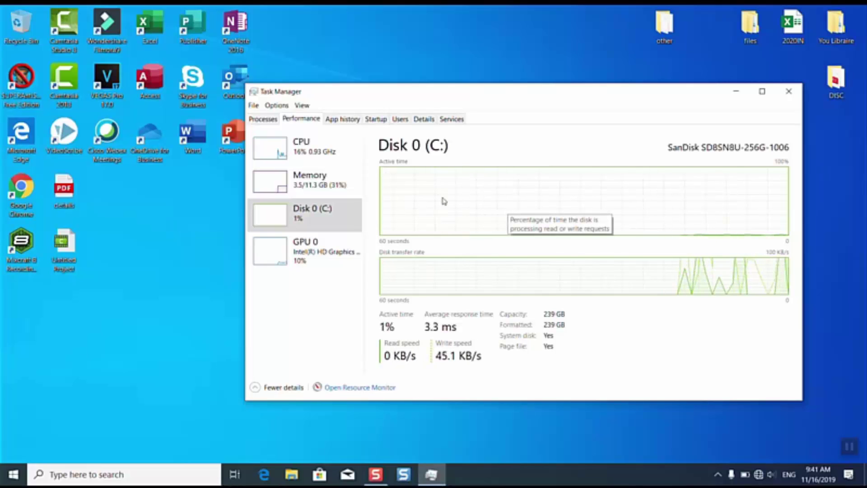
- Return to the Processes list, sort it by disk usage and expand the Snagit (3) group
left_click(263, 118)
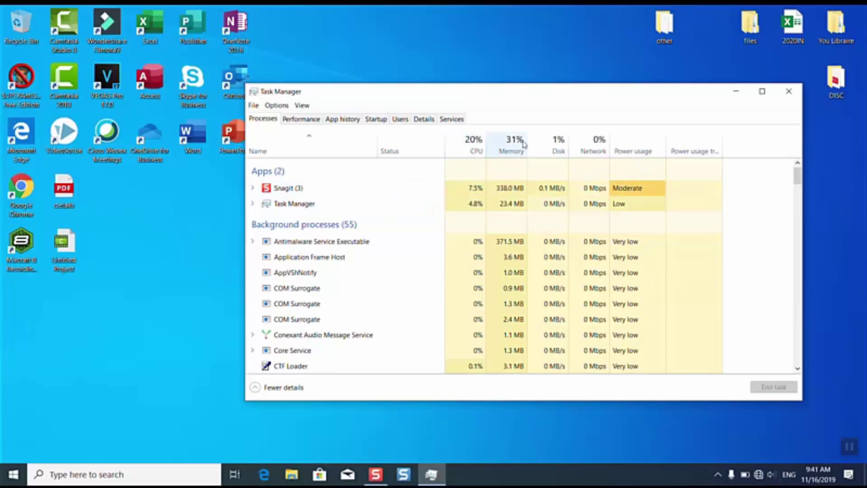
left_click(548, 141)
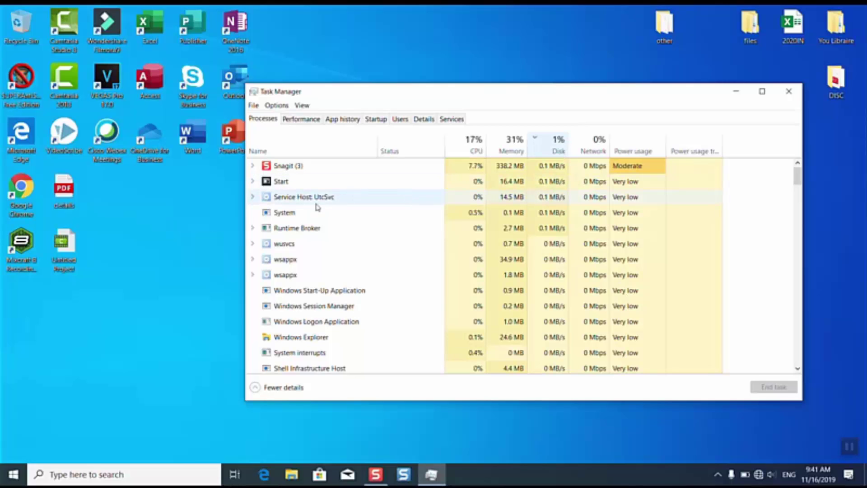
left_click(252, 165)
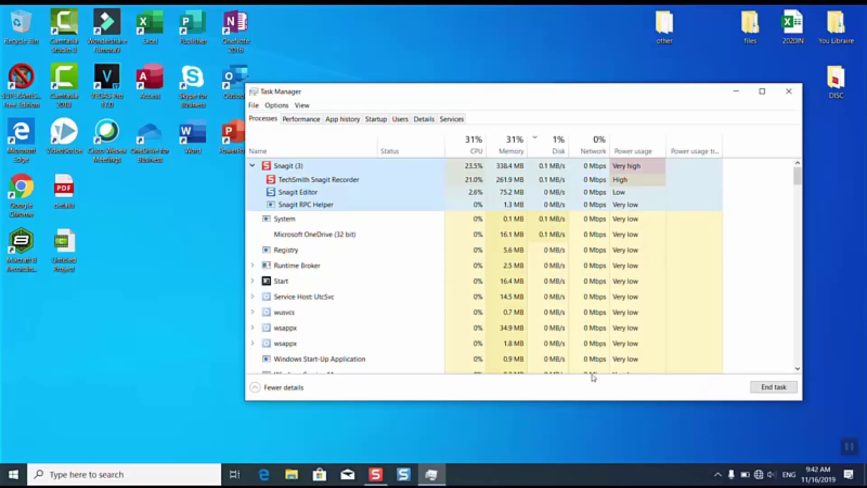
- End the Microsoft OneDrive (32 bit) and Runtime Broker processes
left_click(338, 237)
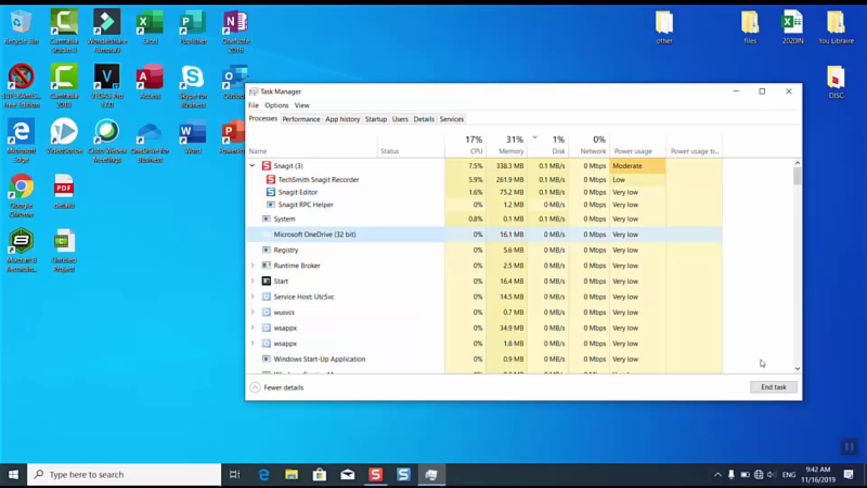
left_click(762, 388)
left_click(765, 388)
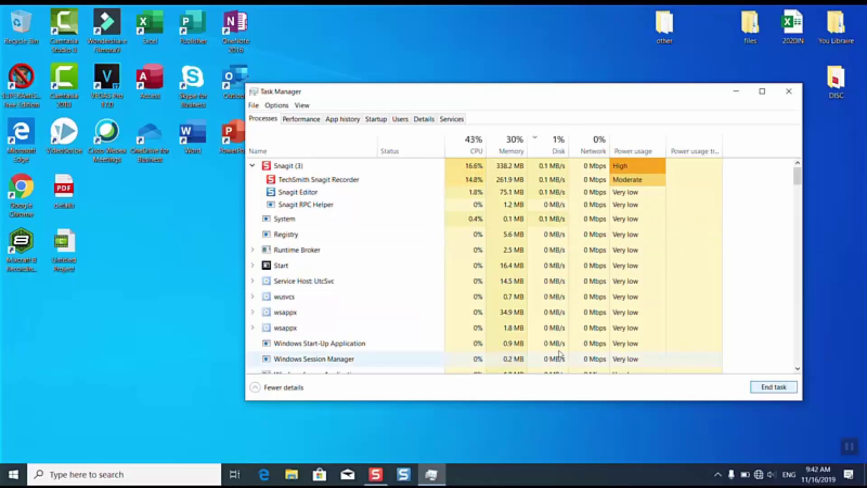
left_click(411, 253)
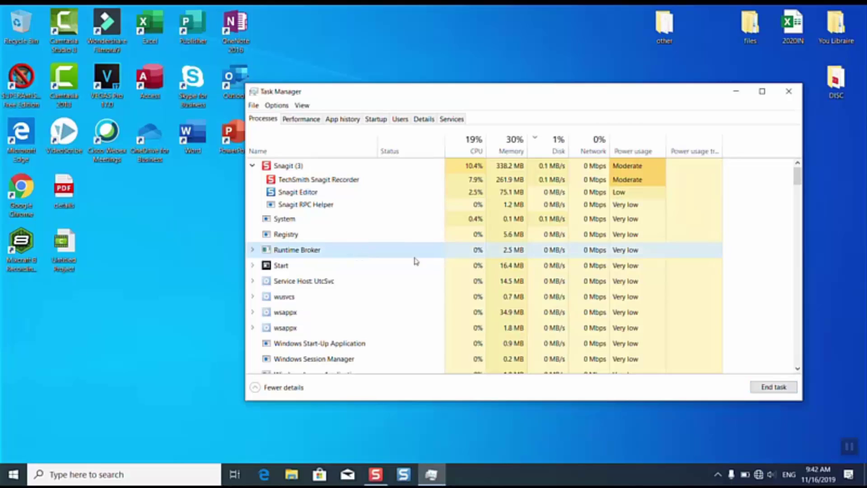
left_click(773, 389)
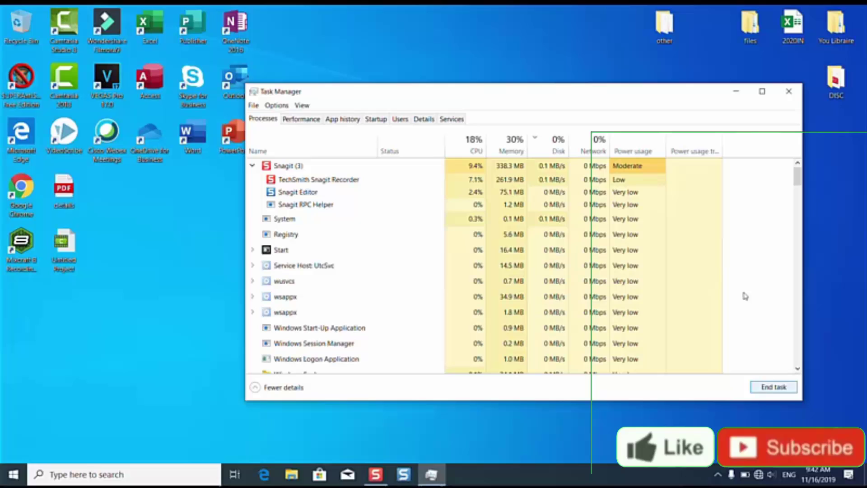
left_click(759, 283)
scroll(675, 286, "down", 2)
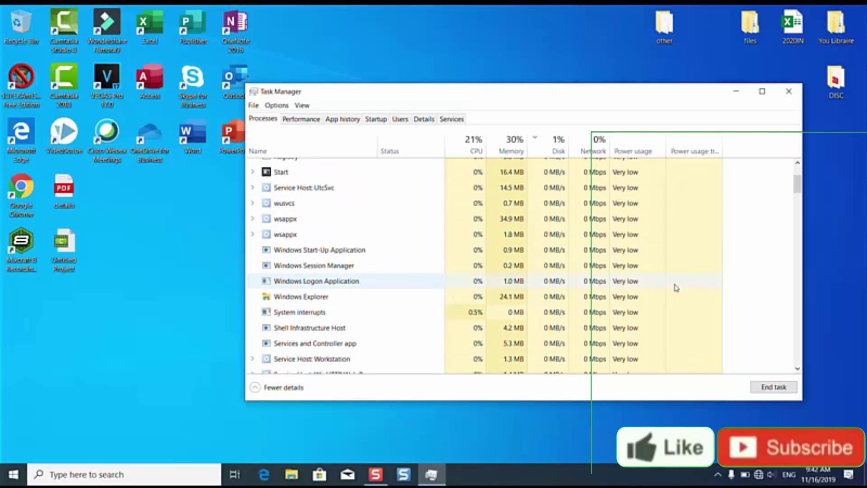
- Disable Microsoft OneDrive, SUPERAntiSpyware and Wondershare Studio as startup programs
left_click(314, 121)
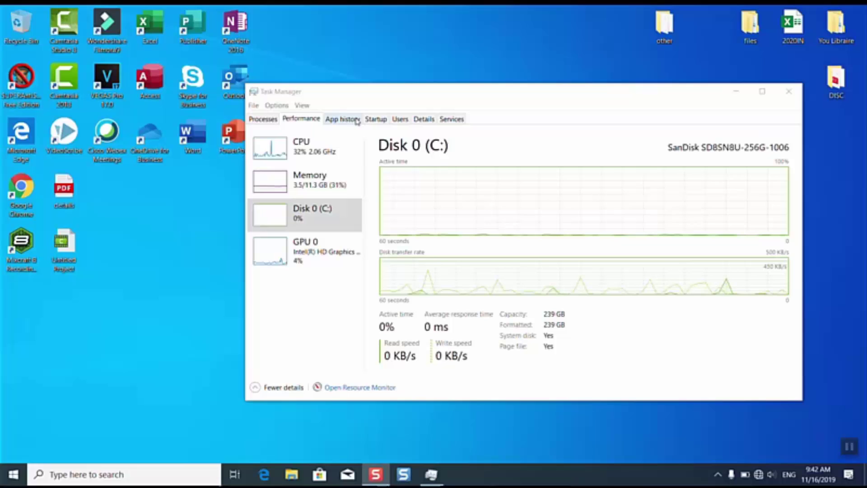
left_click(376, 120)
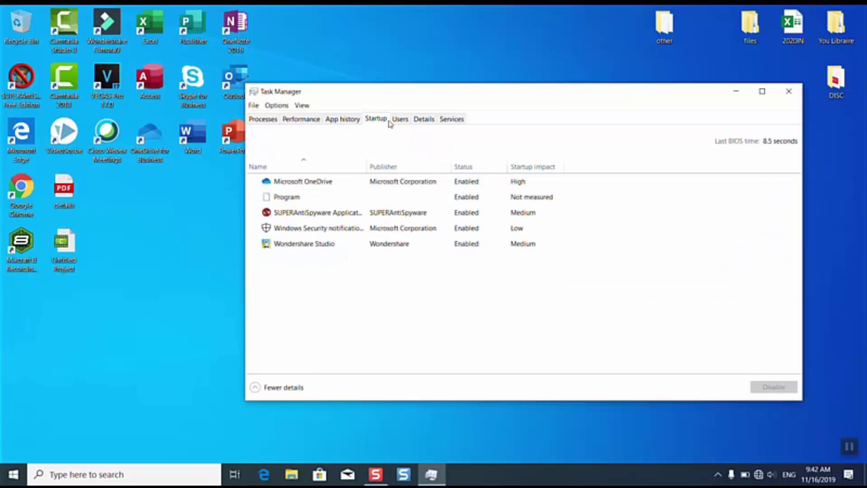
left_click(490, 185)
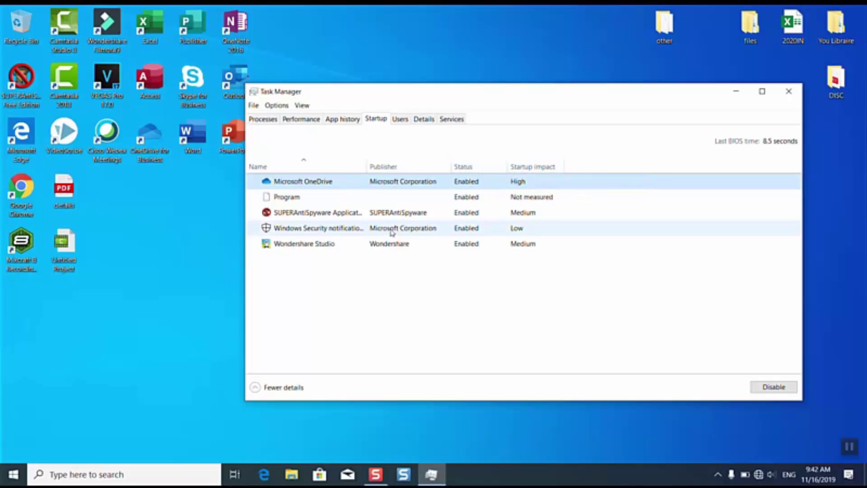
left_click(774, 387)
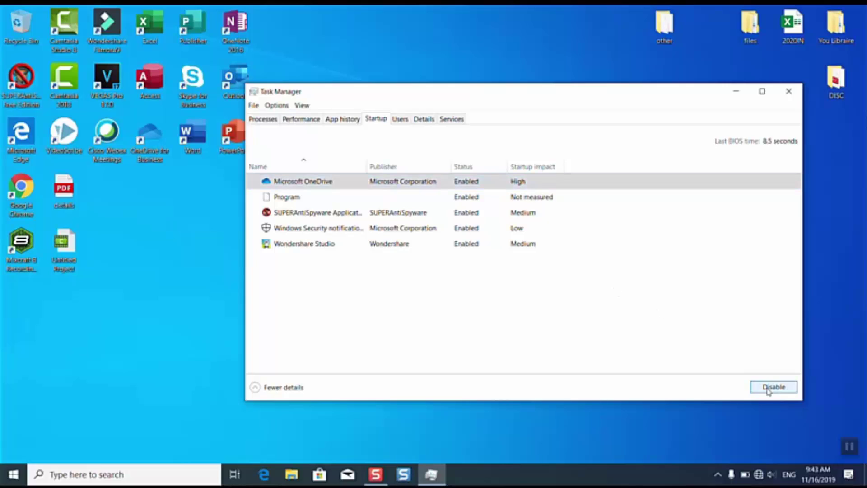
left_click(406, 211)
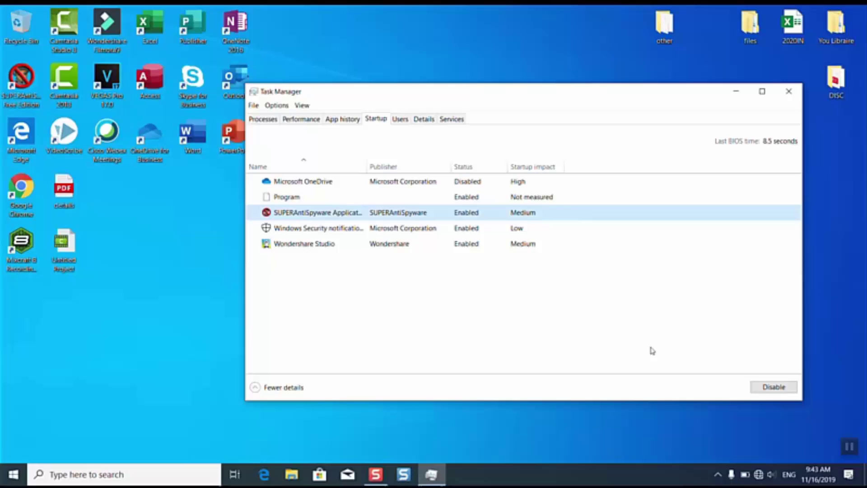
left_click(775, 388)
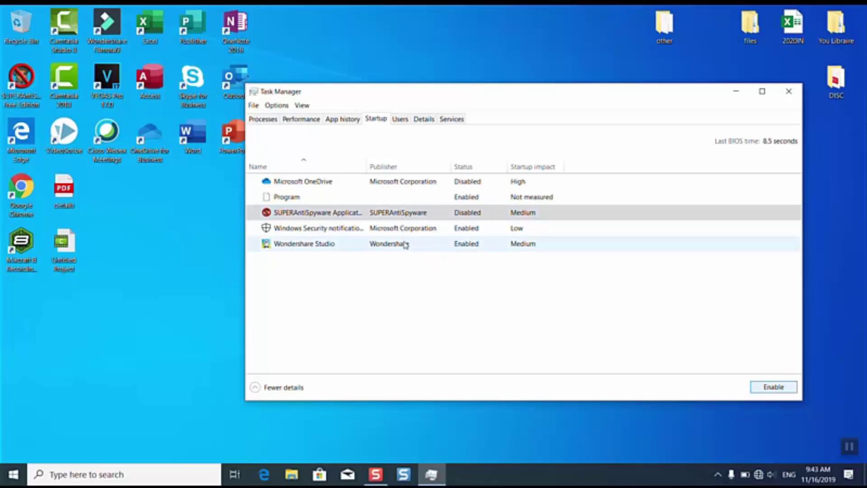
left_click(407, 244)
left_click(761, 388)
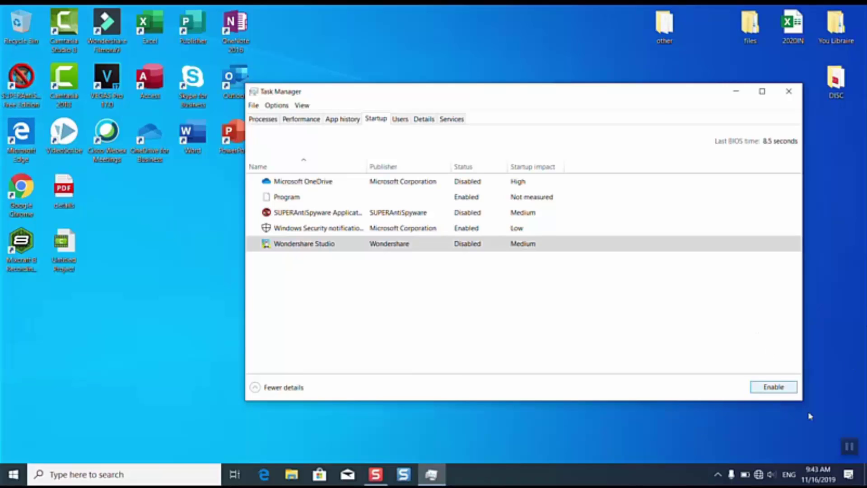
- Close Task Manager and launch the Services app by searching 'services'
left_click(849, 446)
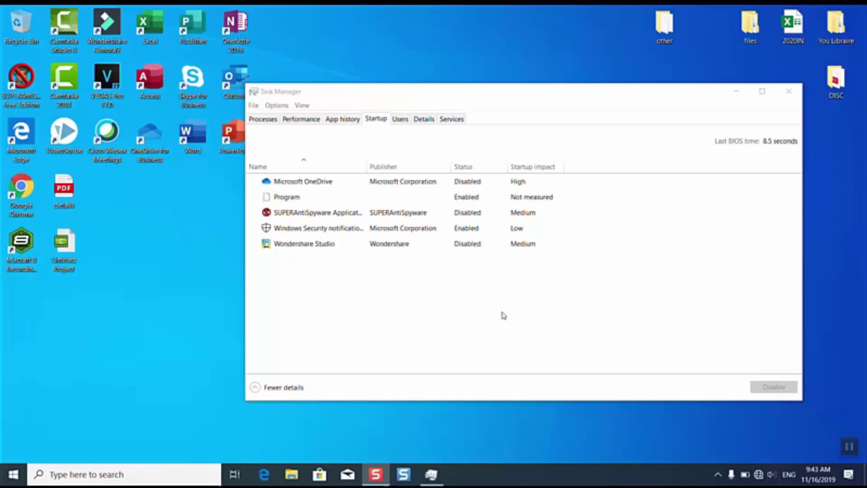
left_click(741, 104)
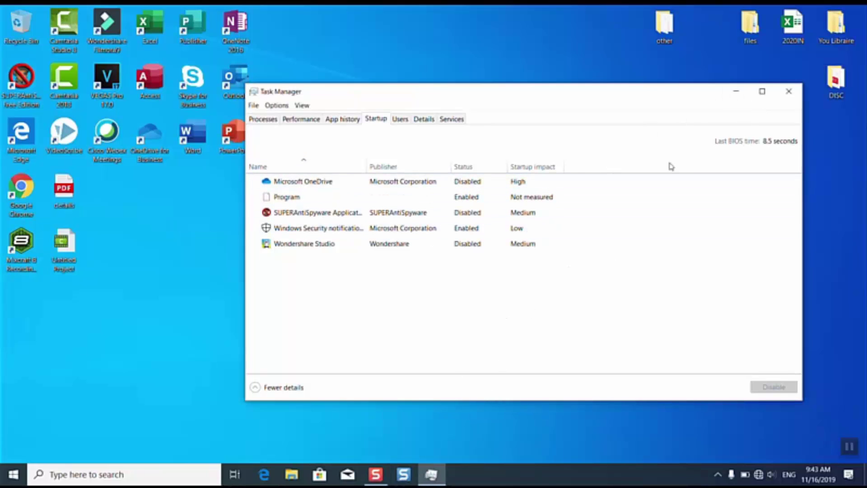
left_click(794, 97)
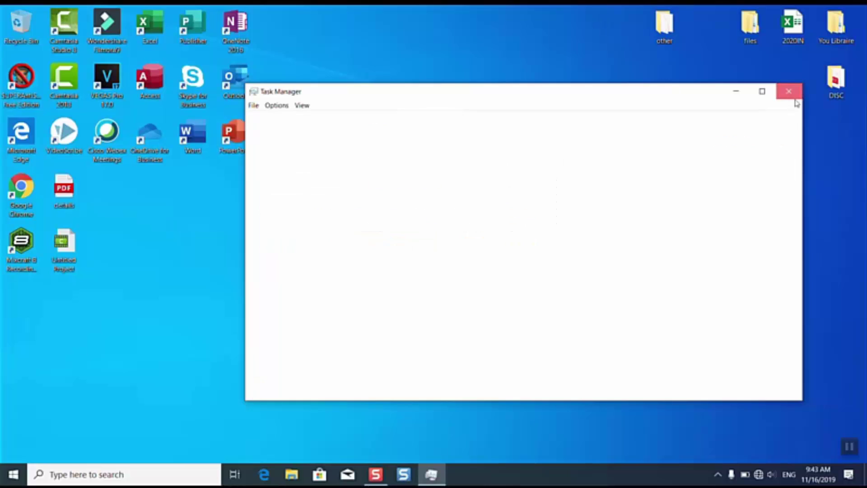
left_click(64, 471)
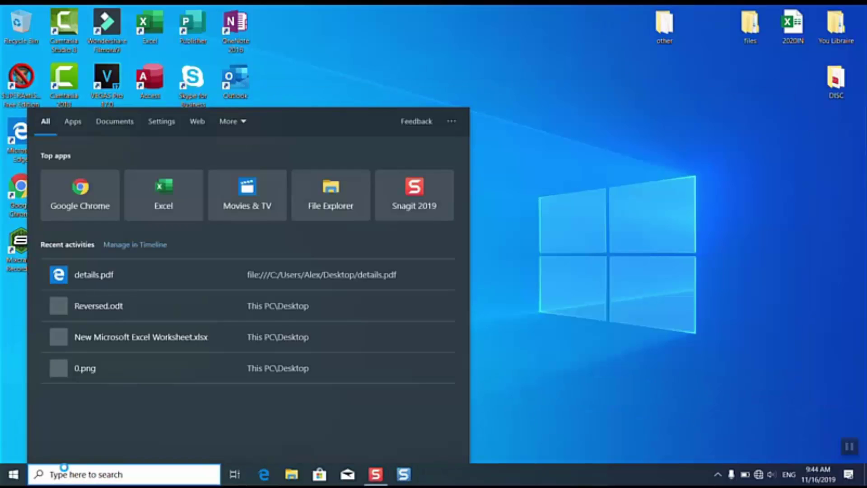
type("services")
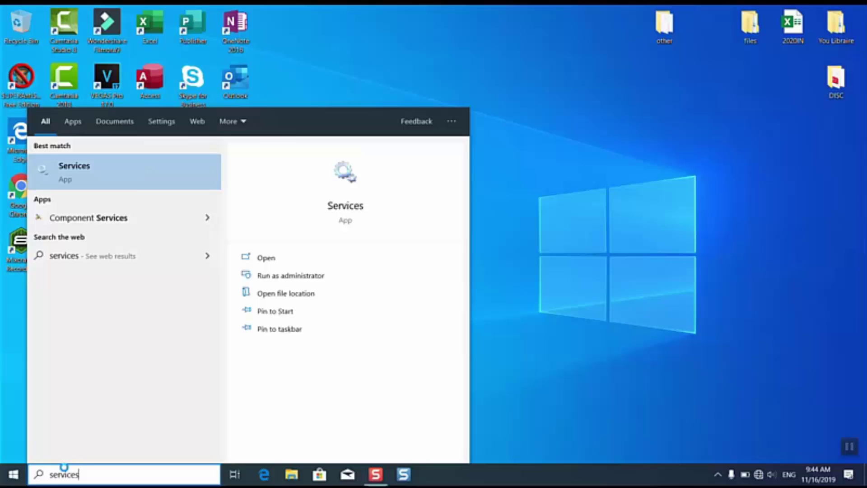
left_click(128, 181)
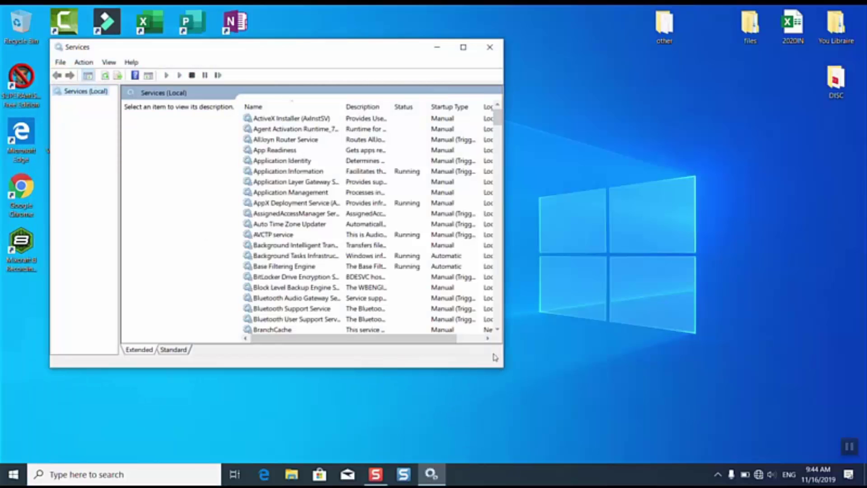
- Enlarge the Services window, widen the Description column, and select Xbox Live Game Save at the bottom
left_click_drag(503, 368, 716, 401)
left_click(317, 255)
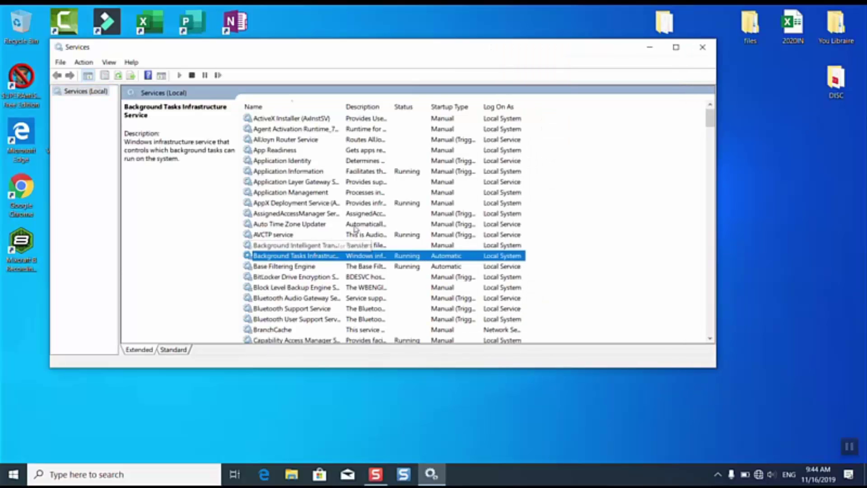
left_click_drag(391, 107, 444, 109)
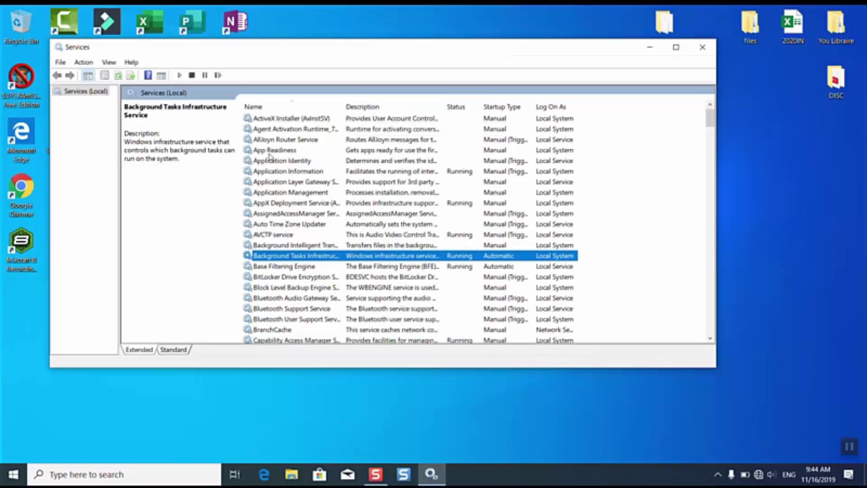
scroll(377, 201, "down", 20)
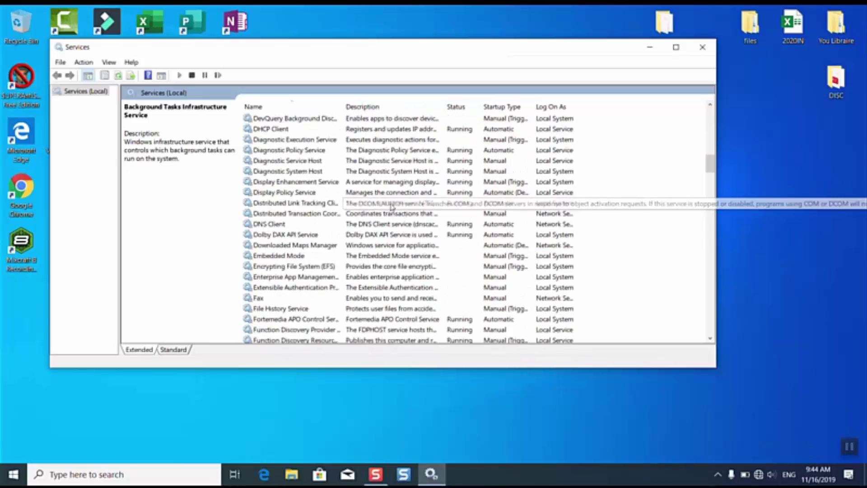
scroll(392, 231, "down", 20)
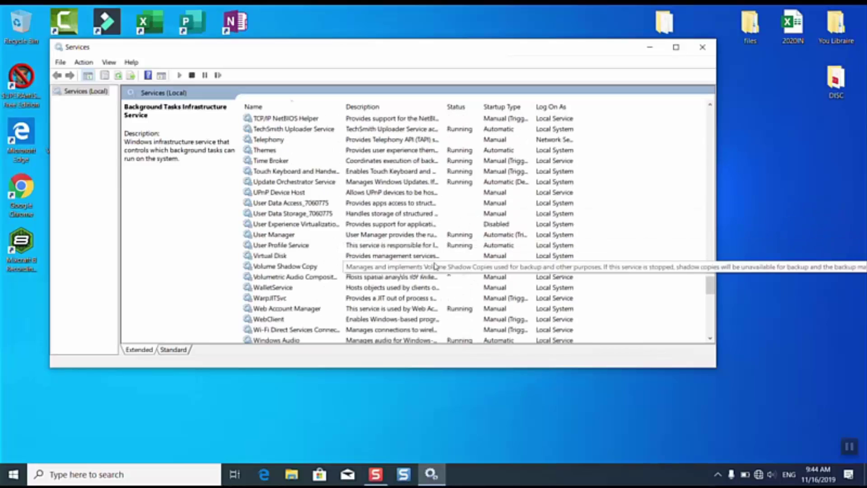
left_click(312, 320)
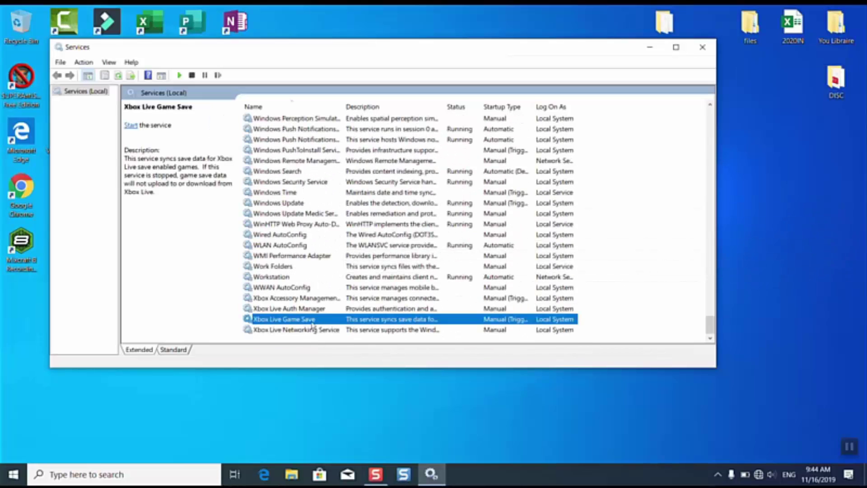
- Set Xbox Live Game Save's startup type to Disabled and apply it
double_click(496, 320)
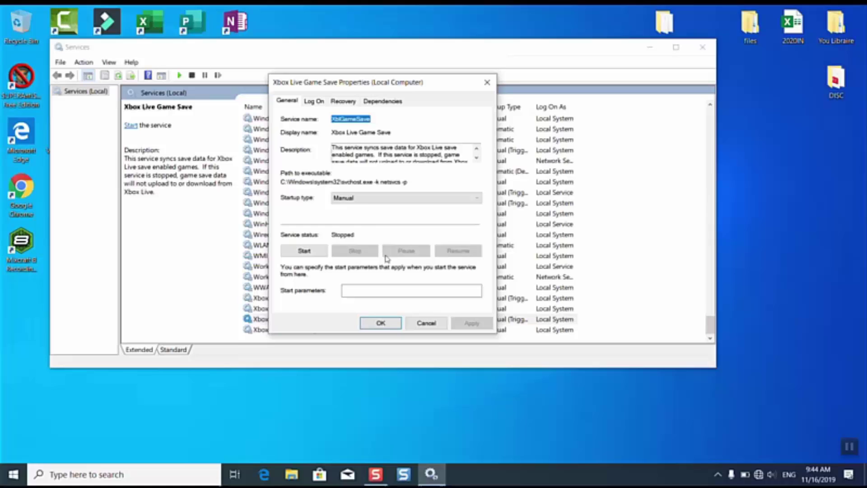
left_click(366, 199)
left_click(362, 230)
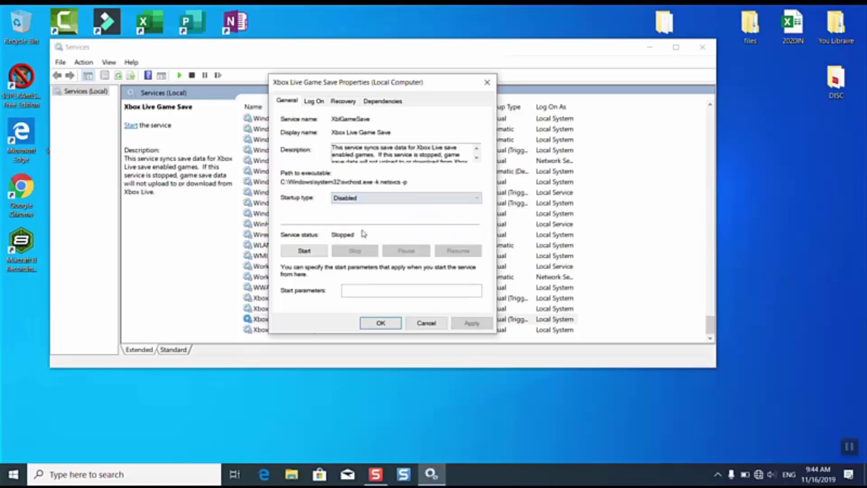
left_click(473, 324)
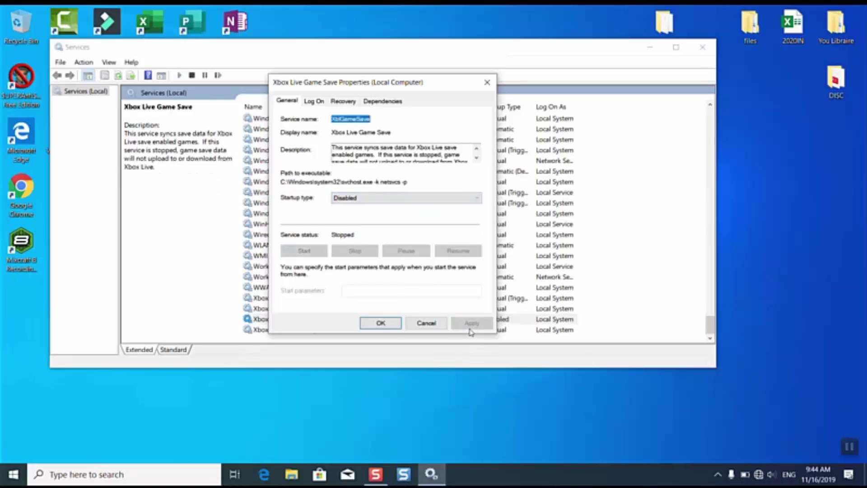
left_click(379, 323)
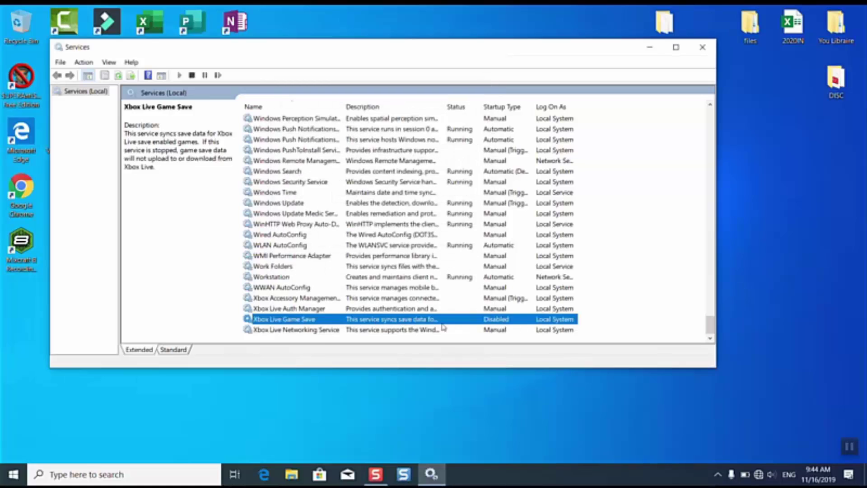
- Set Xbox Live Auth Manager's startup type to Disabled and apply it
left_click(349, 309)
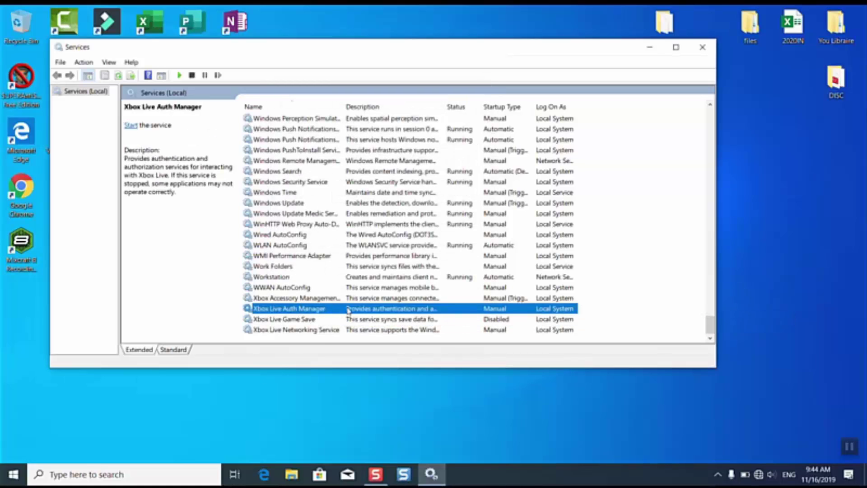
right_click(373, 312)
double_click(311, 310)
left_click(373, 199)
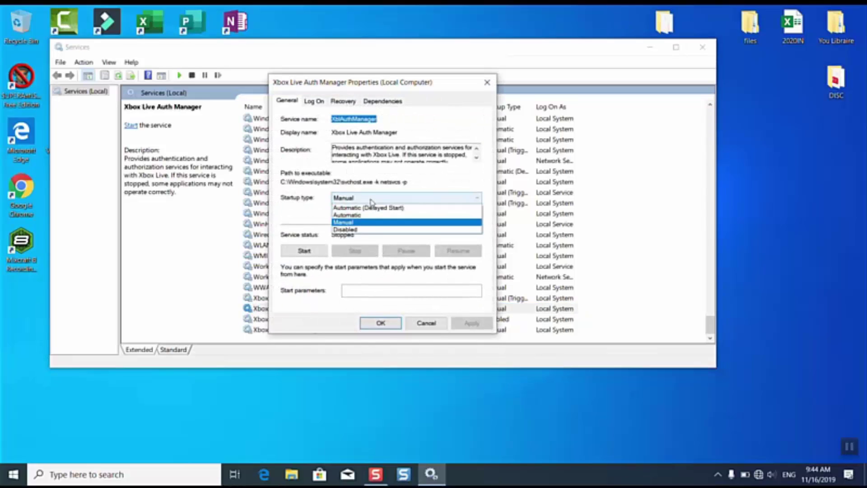
left_click(378, 231)
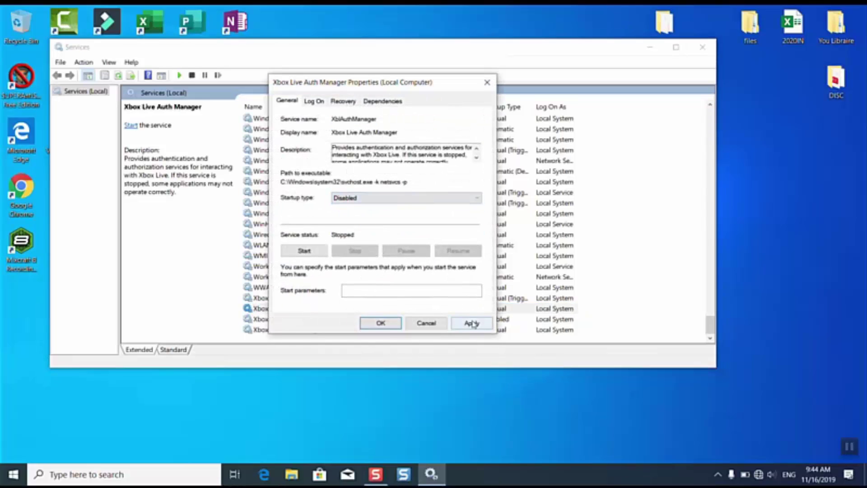
left_click(472, 324)
left_click(381, 323)
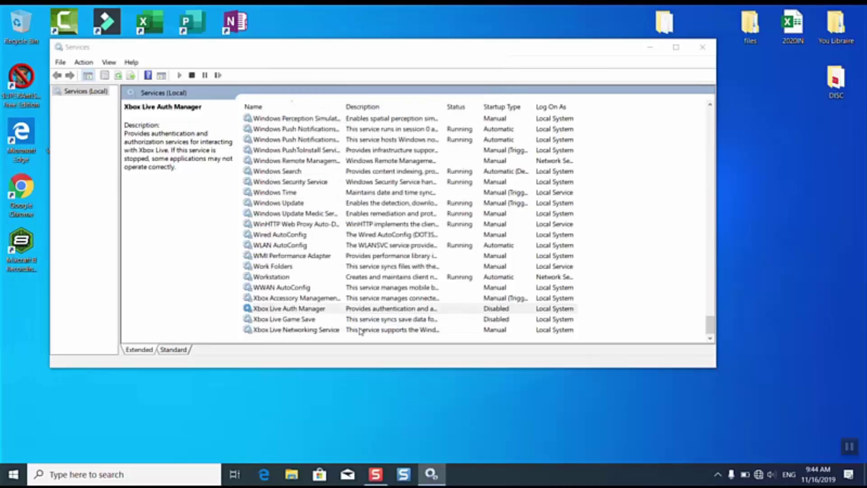
- Set Xbox Live Networking Service's startup type to Disabled, then close Services
left_click(330, 334)
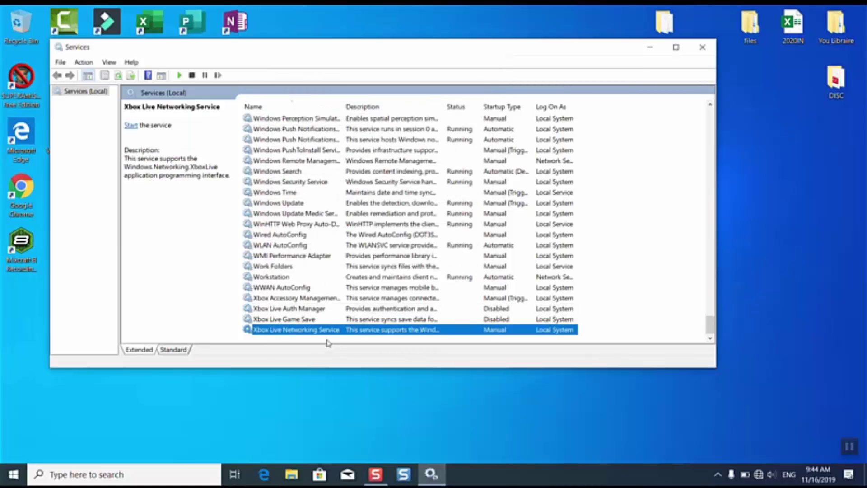
right_click(324, 334)
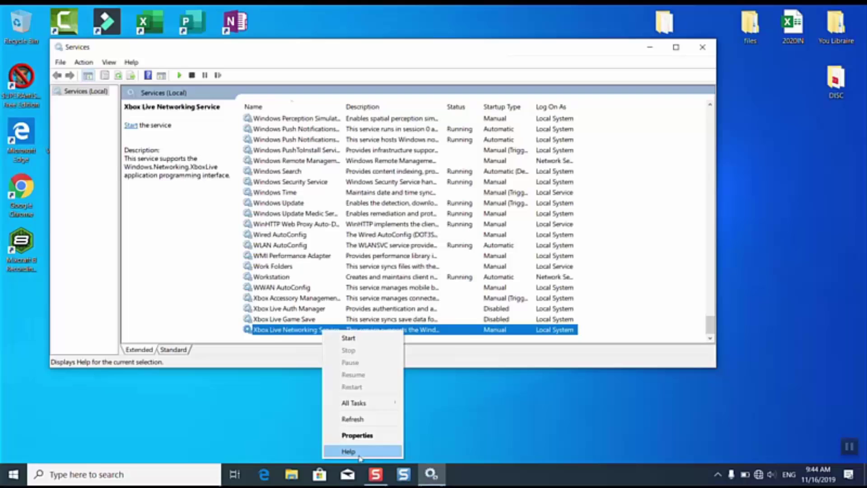
left_click(301, 330)
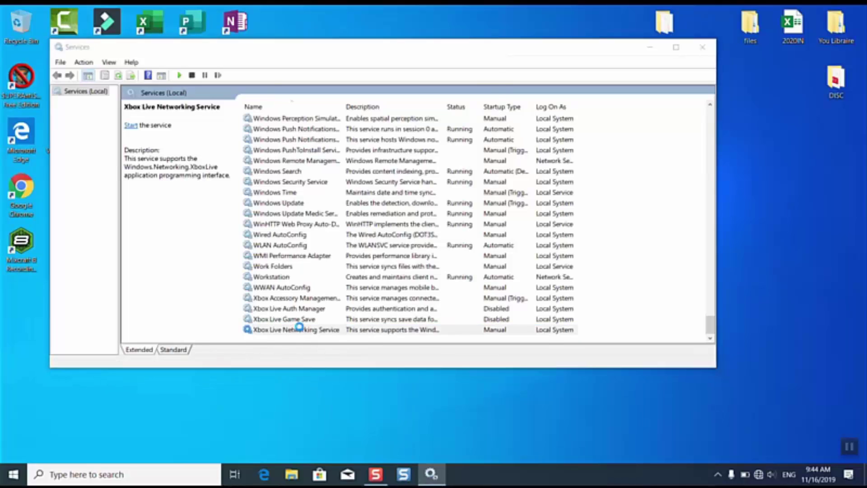
double_click(301, 330)
left_click(337, 200)
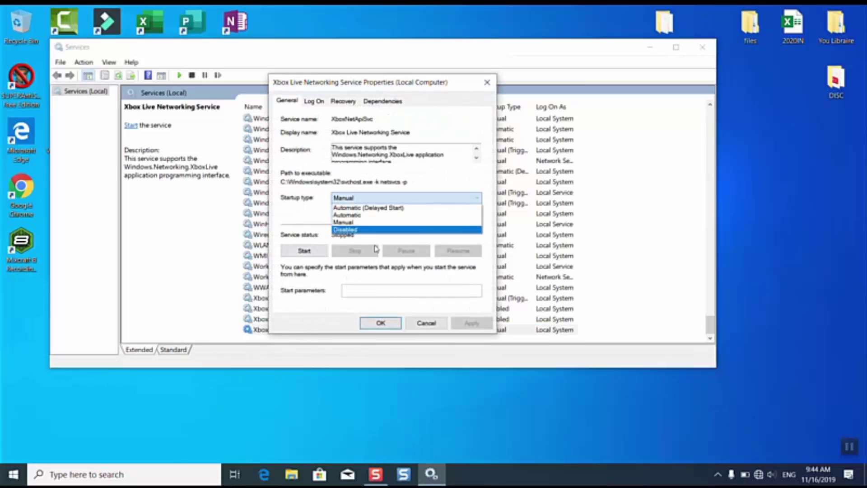
left_click(371, 232)
left_click(470, 324)
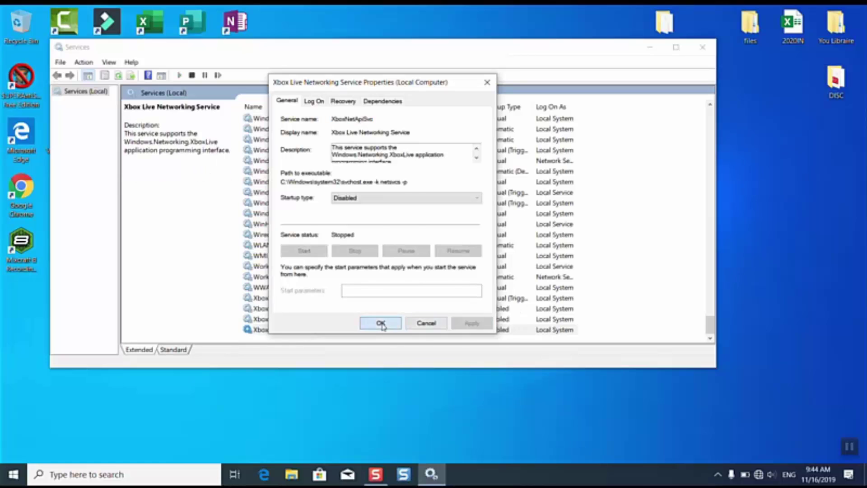
left_click(382, 323)
left_click(703, 47)
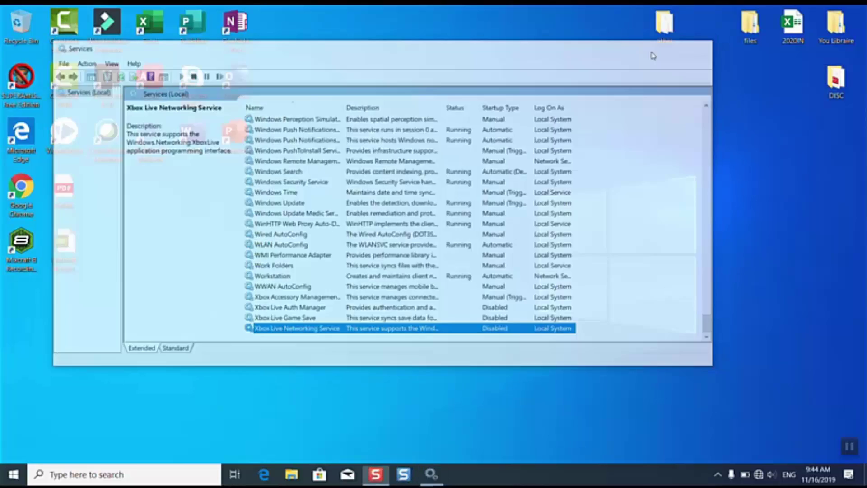
- Open Recycle Bin from the desktop and switch to This PC to see Local Disk (C:)
double_click(17, 41)
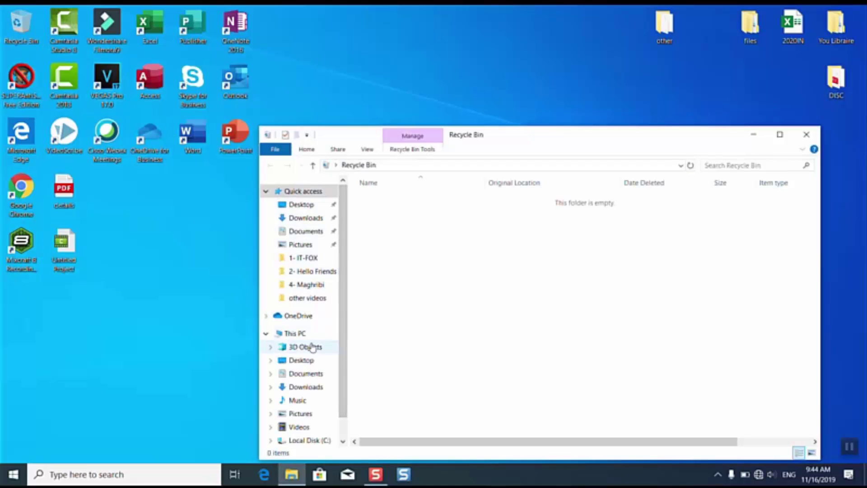
left_click(300, 334)
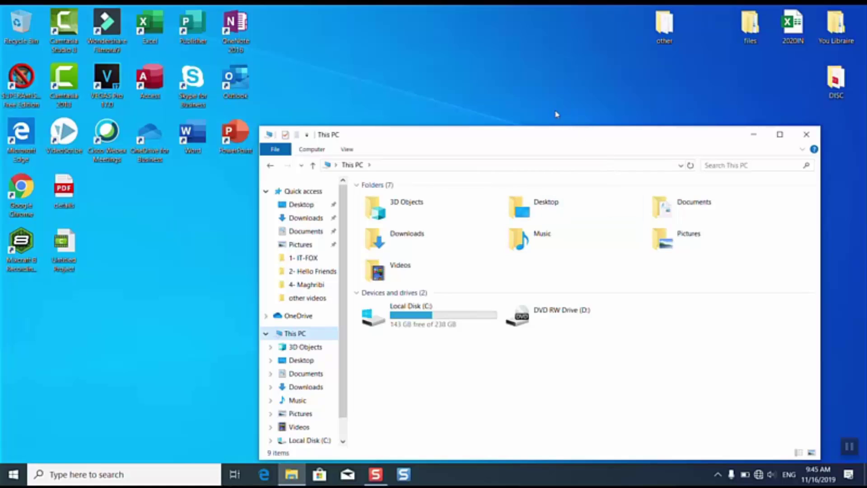
- Move the This PC window to the screen top, shrink it, and scroll the navigation pane
left_click_drag(528, 142, 557, 27)
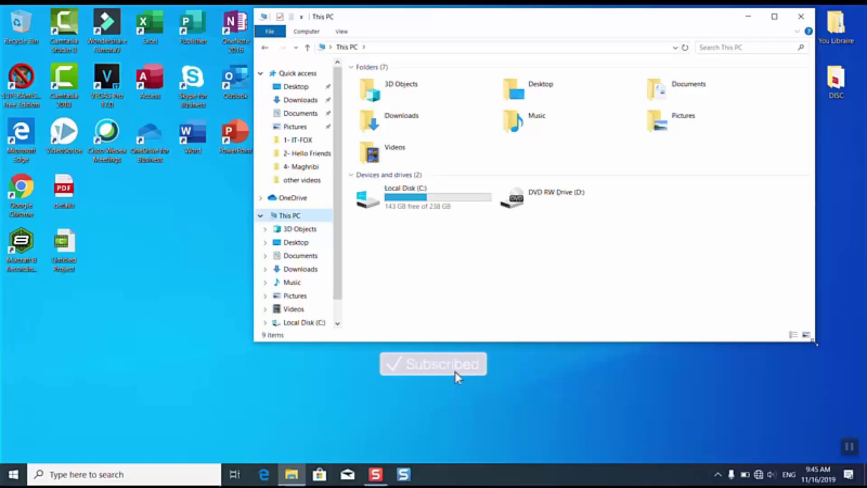
left_click_drag(813, 343, 652, 279)
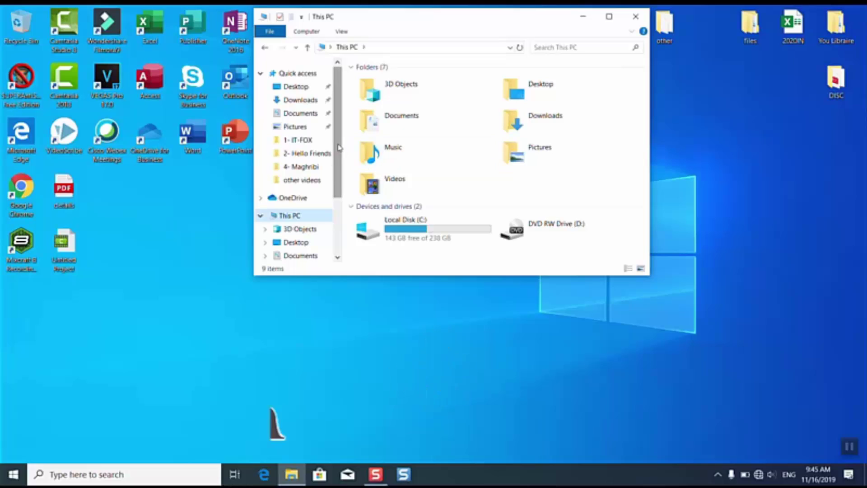
left_click_drag(338, 145, 342, 209)
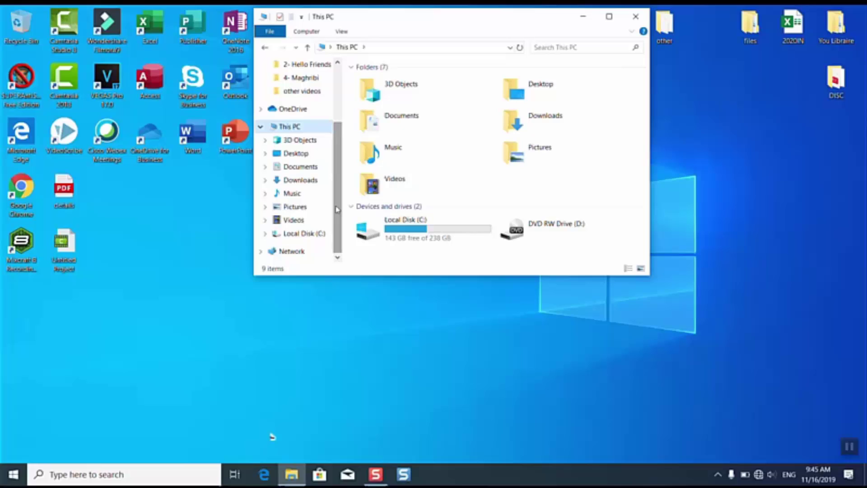